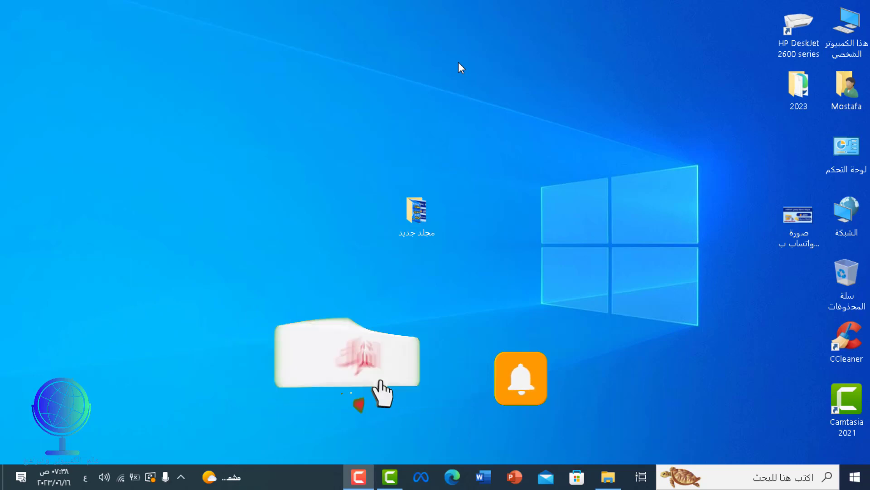
- Look inside the desktop folder مجلد جديد, close it, and reposition its icon on the desktop
{"action": "left_click_drag", "start_coordinate": [418, 215], "coordinate": [461, 217]}
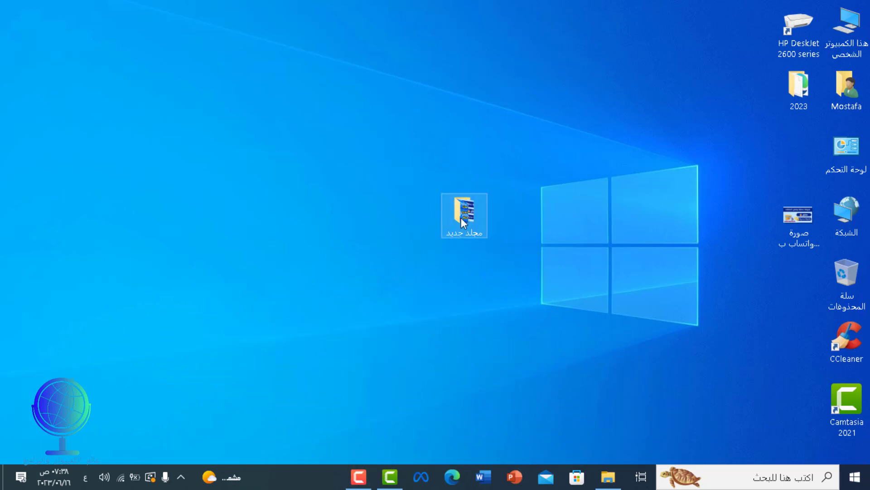
{"action": "double_click", "coordinate": [461, 217]}
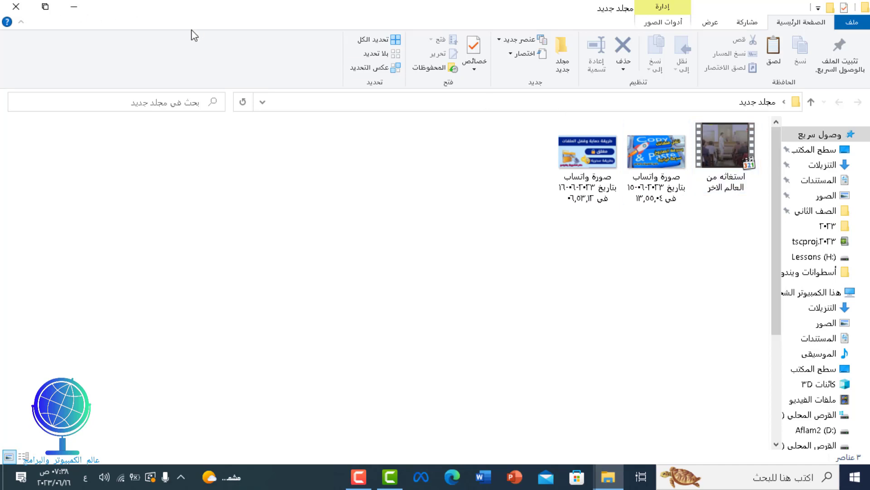
{"action": "left_click", "coordinate": [16, 7]}
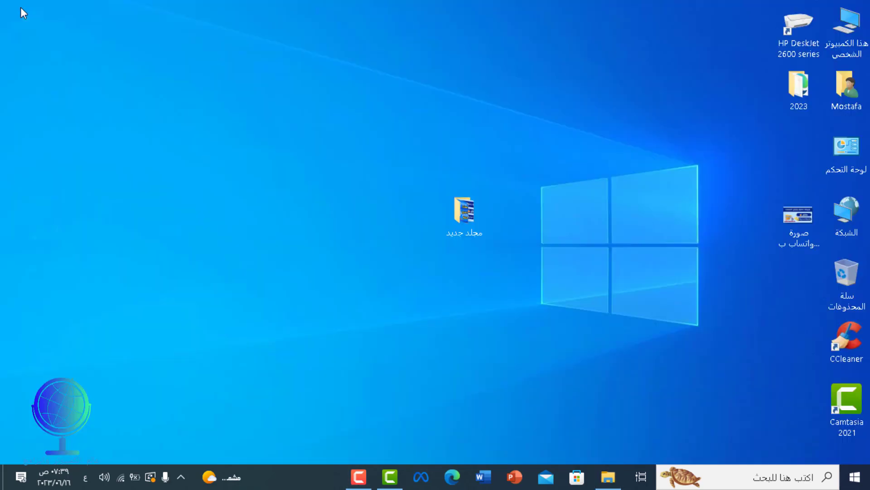
{"action": "left_click_drag", "start_coordinate": [463, 214], "coordinate": [342, 144]}
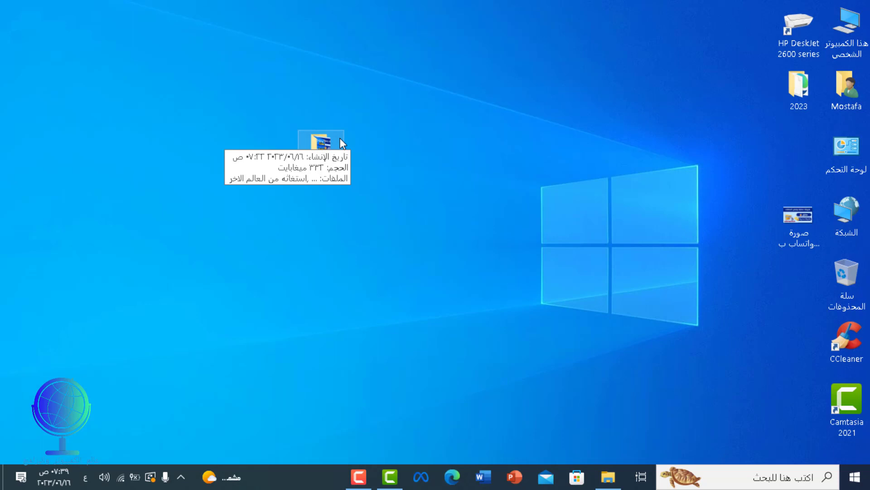
{"action": "left_click_drag", "start_coordinate": [343, 143], "coordinate": [403, 135]}
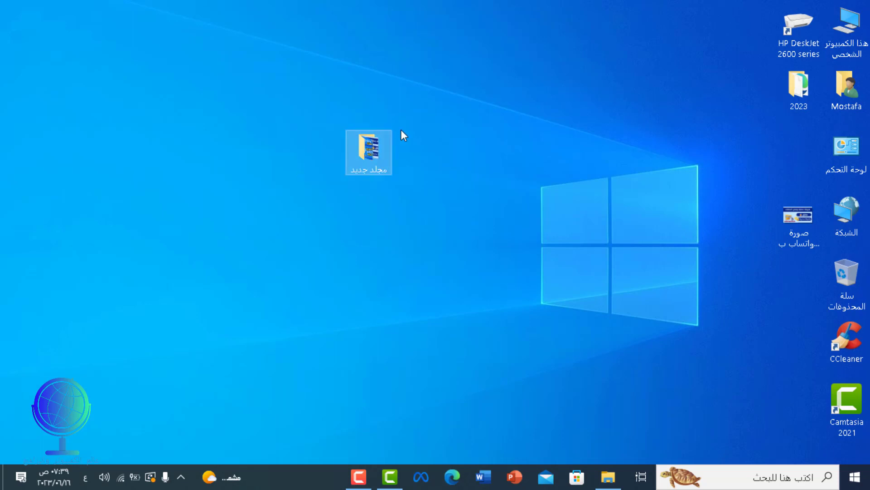
- Open the security permissions of the folder مجلد جديد for editing, with the personal user account selected
{"action": "right_click", "coordinate": [381, 149]}
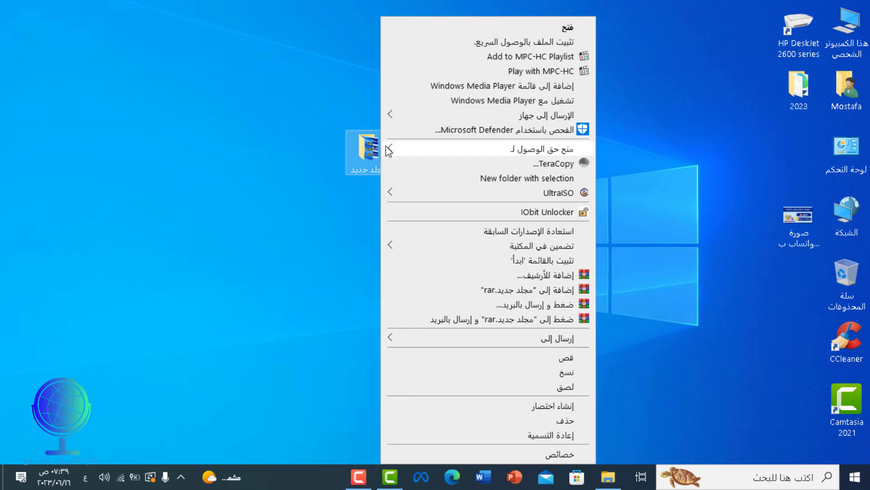
{"action": "left_click", "coordinate": [530, 454]}
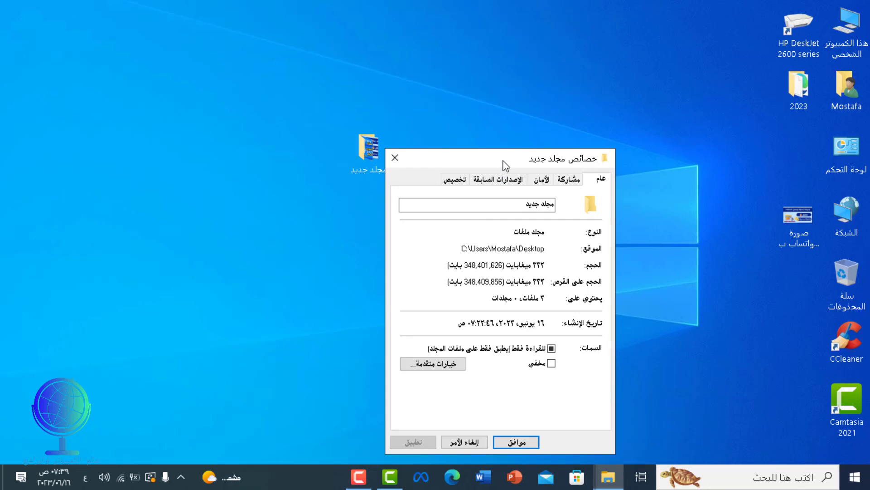
{"action": "left_click_drag", "start_coordinate": [503, 160], "coordinate": [549, 101]}
{"action": "left_click", "coordinate": [589, 124]}
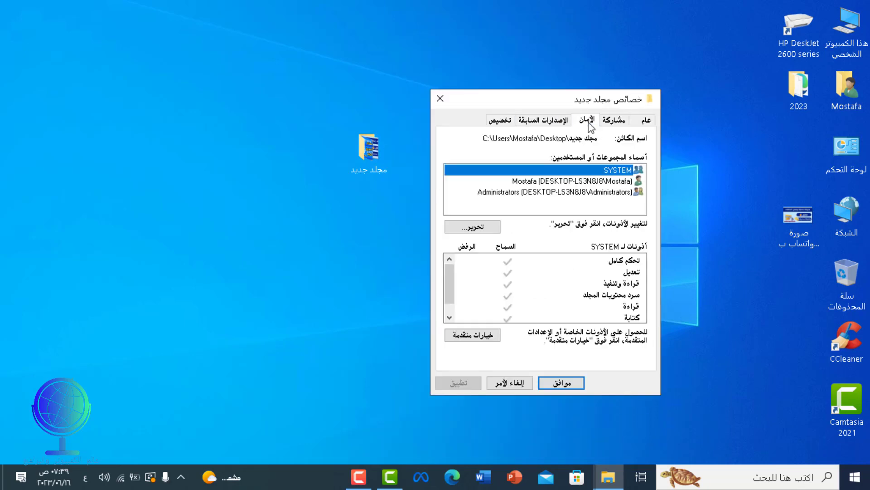
{"action": "left_click", "coordinate": [588, 182]}
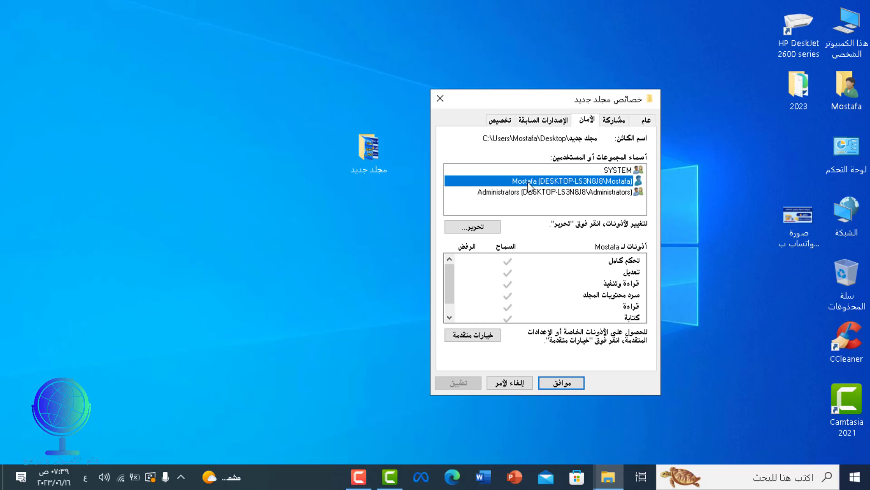
{"action": "left_click", "coordinate": [485, 227]}
{"action": "left_click", "coordinate": [533, 231]}
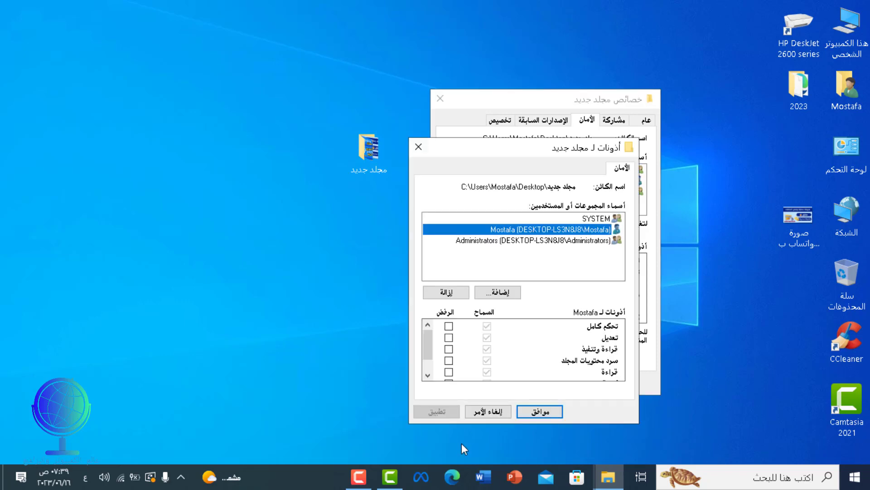
- Deny the user account full control (تحكم كامل) of the folder, apply and confirm the denial, and accept the folder's properties
{"action": "left_click", "coordinate": [448, 325]}
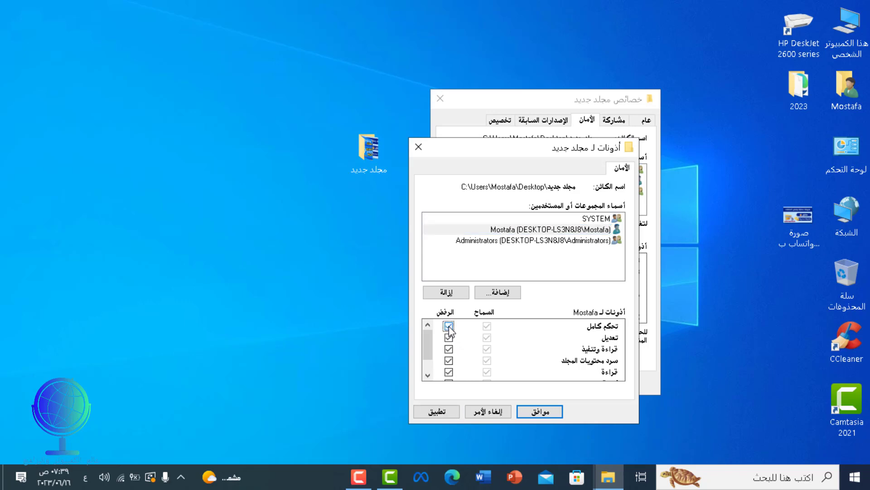
{"action": "left_click", "coordinate": [451, 408]}
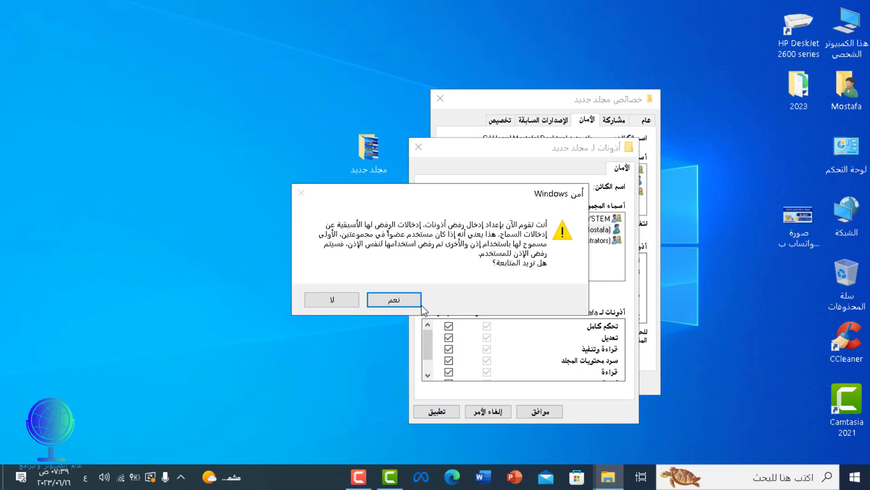
{"action": "left_click", "coordinate": [393, 301]}
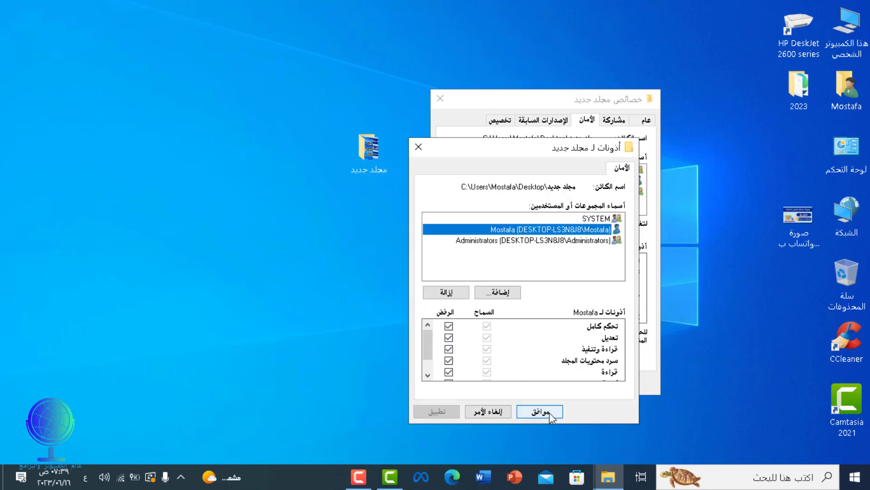
{"action": "left_click", "coordinate": [549, 413]}
{"action": "left_click", "coordinate": [554, 386]}
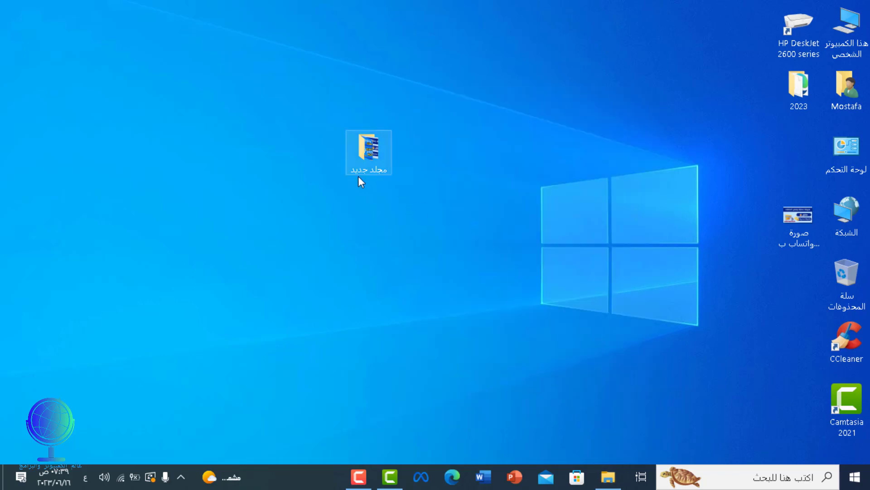
- Move the folder مجلد جديد a little across the desktop and try to open it, requesting permanent access
{"action": "left_click_drag", "start_coordinate": [363, 168], "coordinate": [514, 169]}
{"action": "left_click_drag", "start_coordinate": [453, 166], "coordinate": [453, 166]}
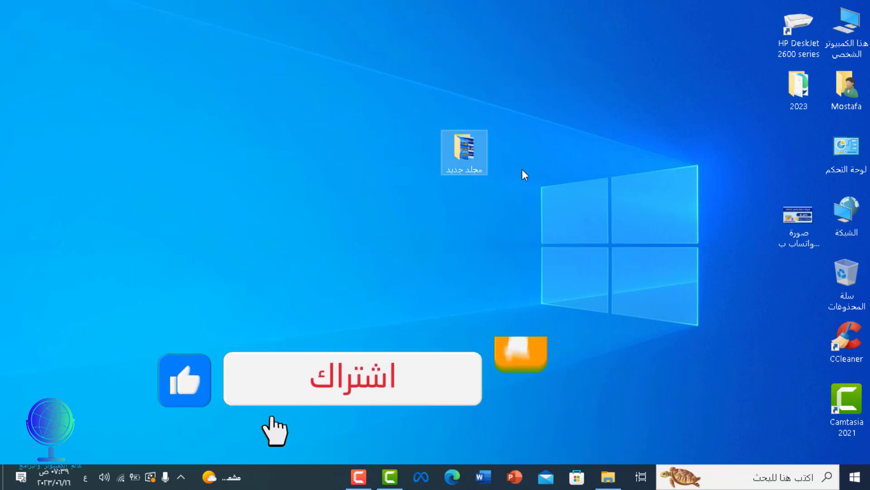
{"action": "double_click", "coordinate": [471, 152]}
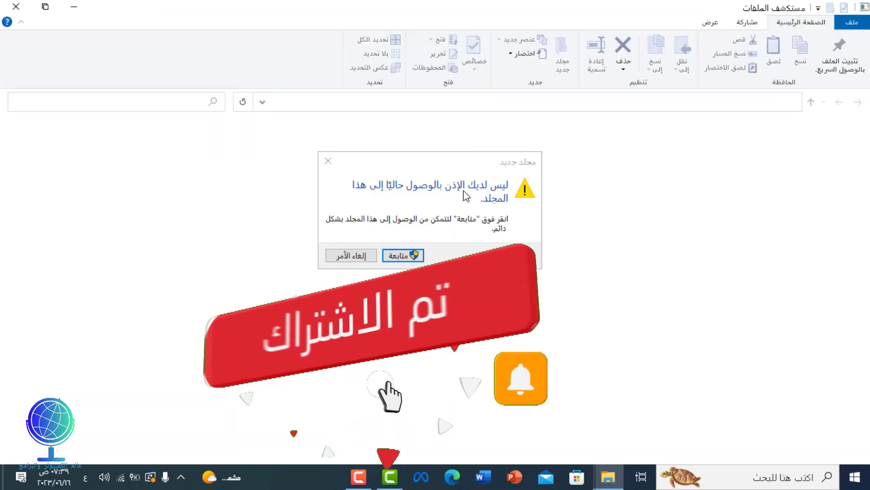
{"action": "left_click", "coordinate": [415, 256]}
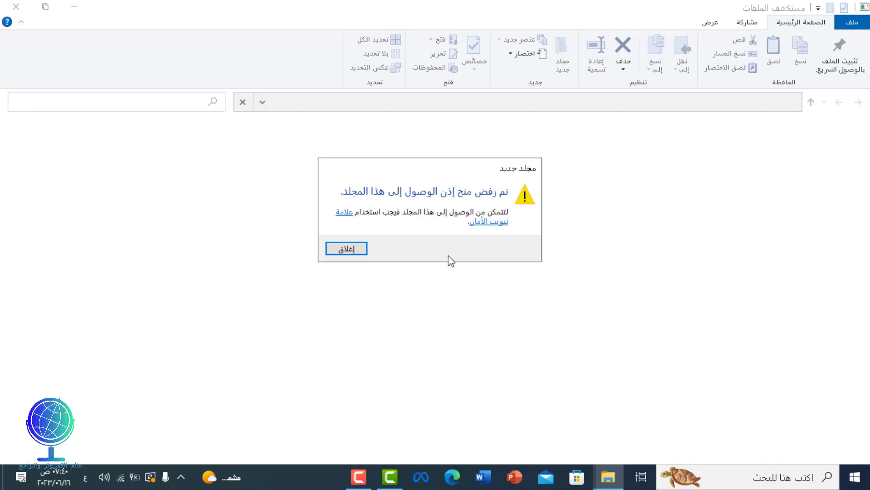
{"action": "left_click", "coordinate": [345, 249]}
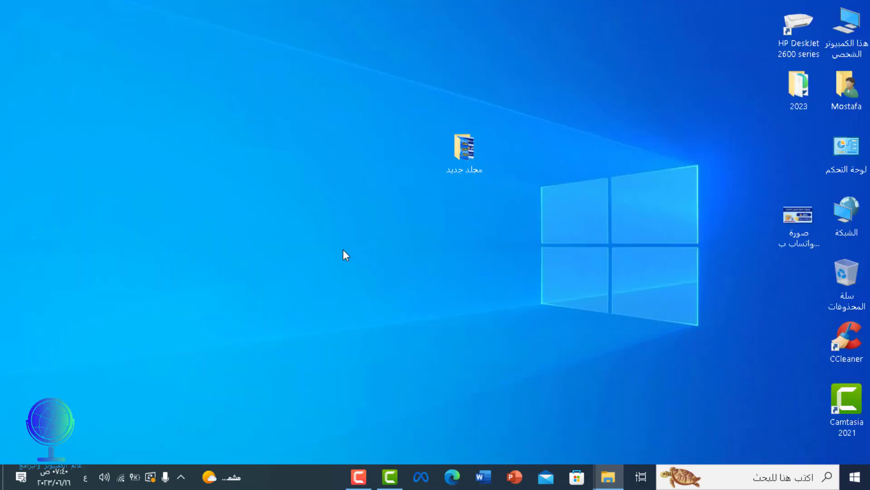
- Try to rename the locked folder مجلد جديد as سيسيسيس, requesting administrator permission
{"action": "right_click", "coordinate": [472, 149]}
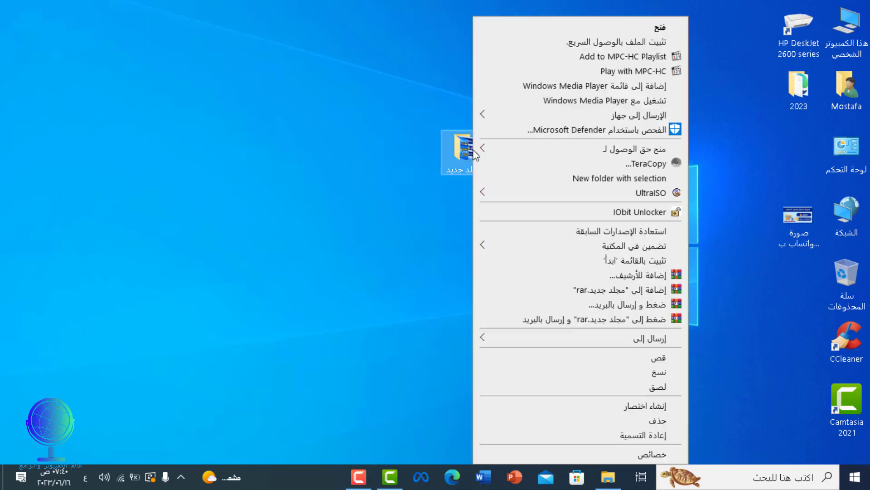
{"action": "left_click", "coordinate": [628, 434]}
{"action": "type", "text": "ـــــــــ"}
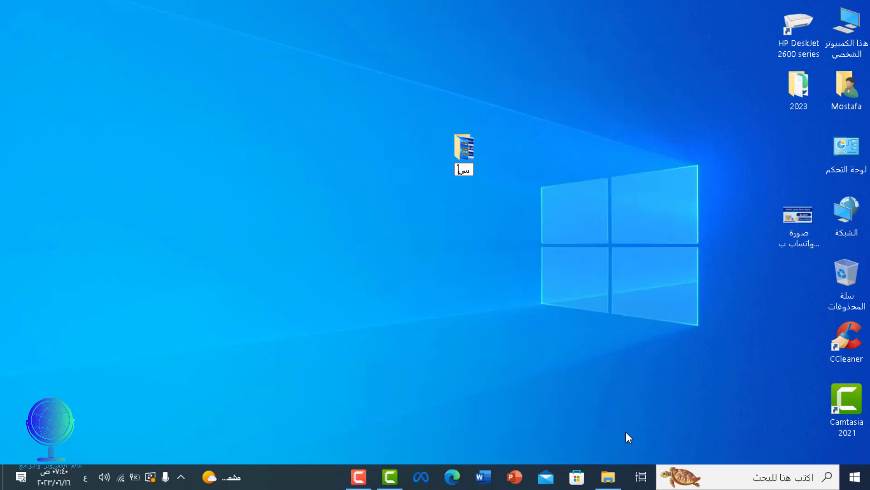
{"action": "key", "text": "Return"}
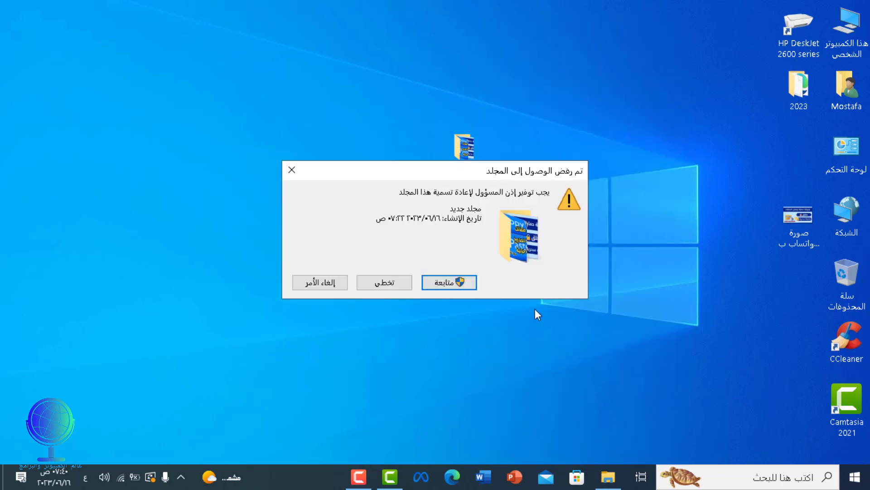
{"action": "left_click", "coordinate": [464, 288]}
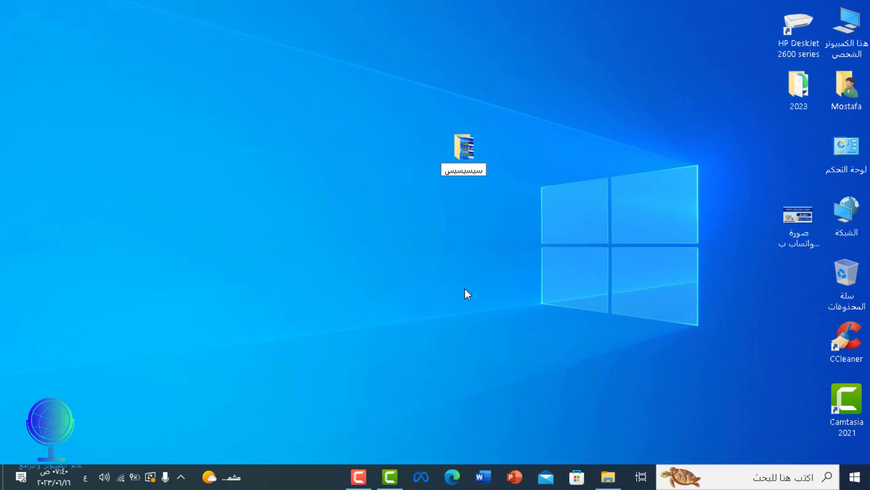
{"action": "left_click", "coordinate": [406, 297]}
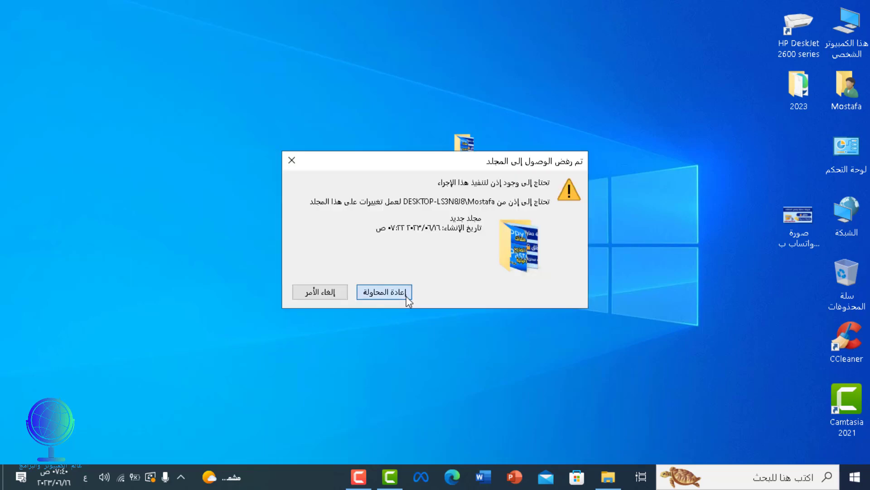
{"action": "left_click", "coordinate": [337, 294]}
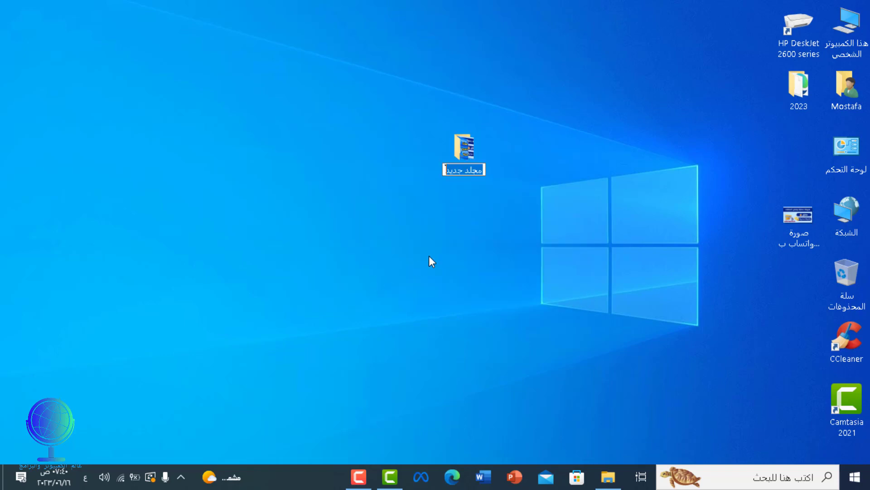
{"action": "key", "text": "Return"}
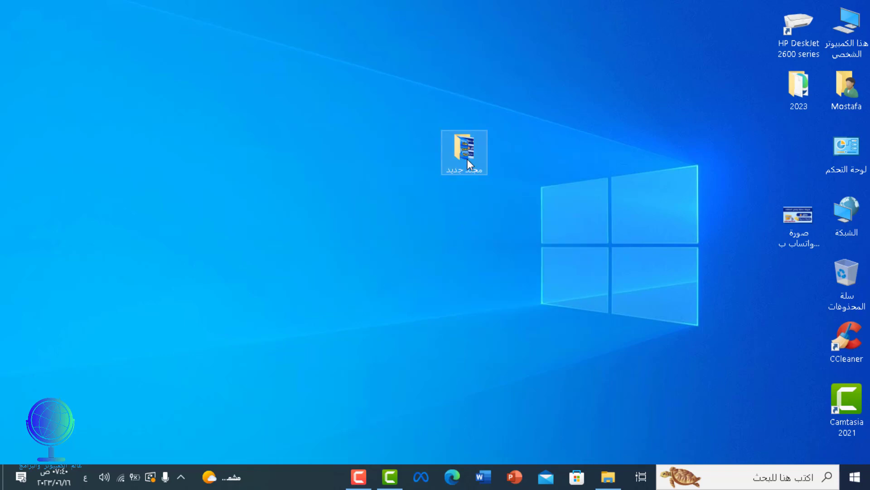
- Try to delete the locked folder مجلد جديد with administrator permission, including a retry
{"action": "right_click", "coordinate": [467, 158]}
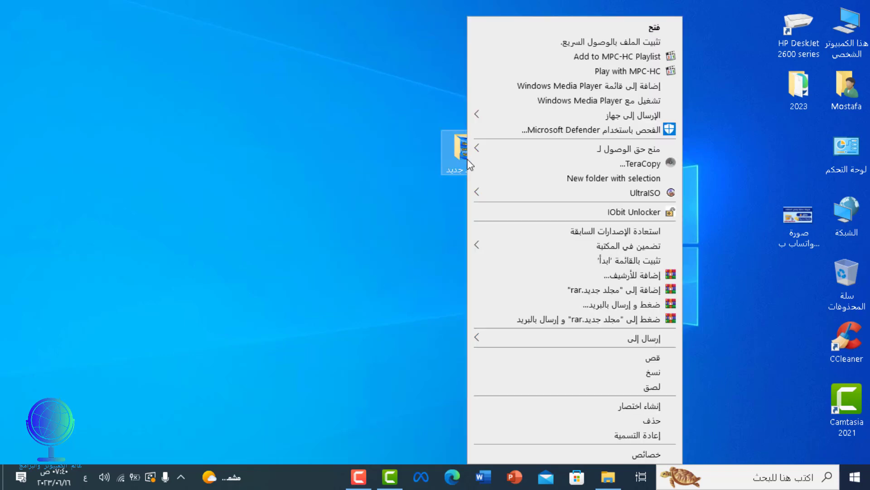
{"action": "left_click", "coordinate": [632, 420]}
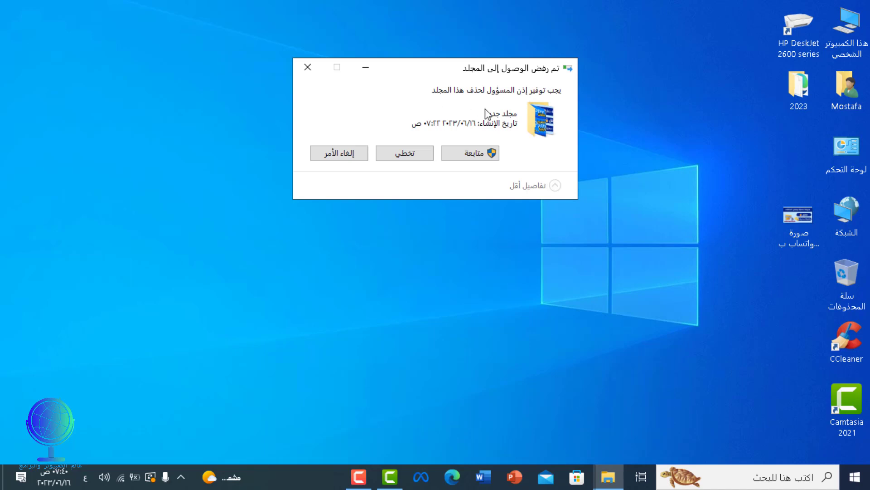
{"action": "left_click", "coordinate": [489, 165]}
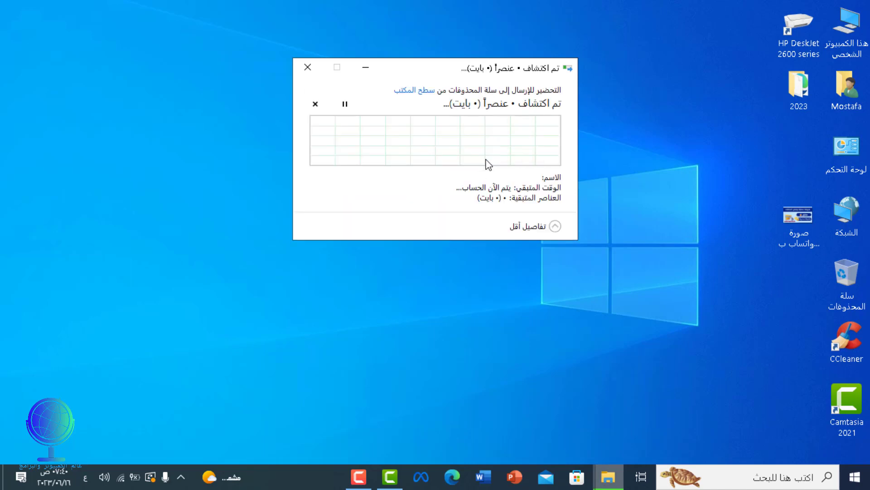
{"action": "left_click", "coordinate": [420, 174]}
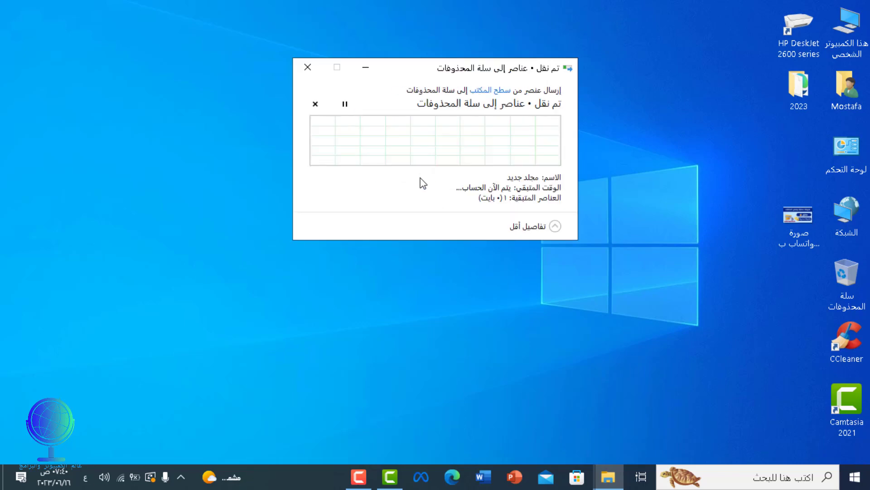
{"action": "left_click", "coordinate": [420, 178]}
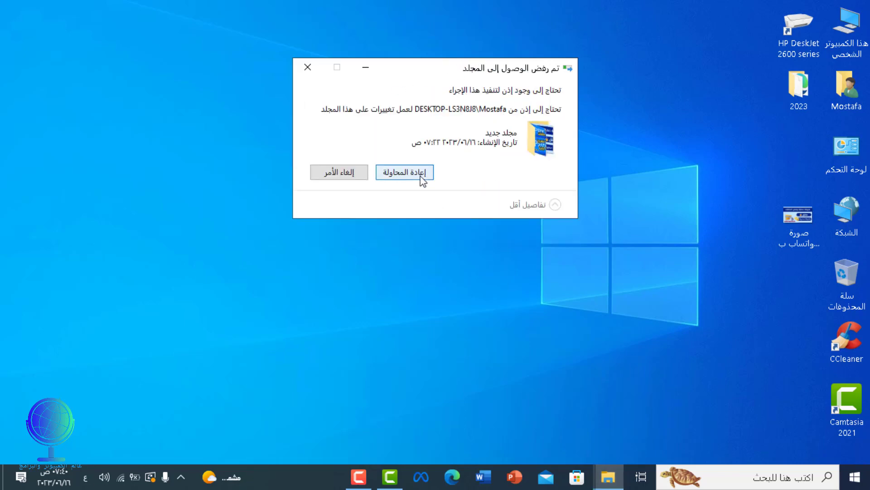
{"action": "left_click", "coordinate": [422, 178]}
{"action": "left_click", "coordinate": [366, 174]}
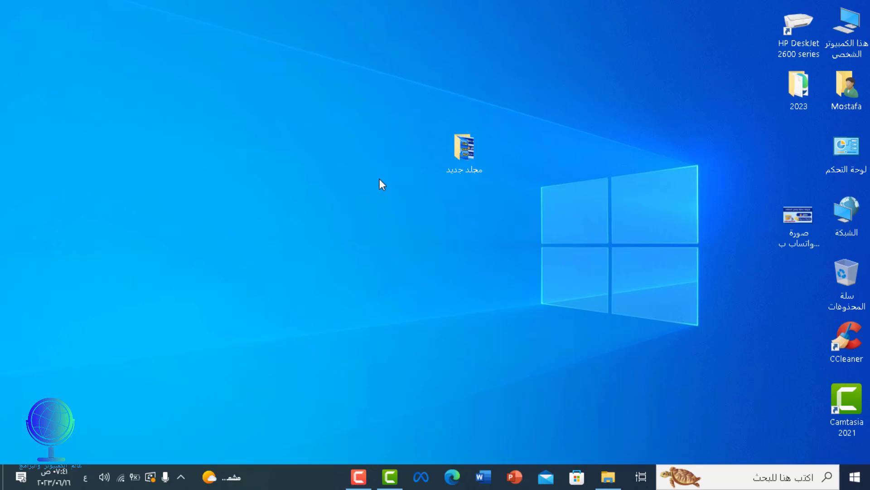
- Remove the user account's denied permissions from the security settings of the folder مجلد جديد, apply the change, and accept the folder's properties
{"action": "right_click", "coordinate": [475, 148]}
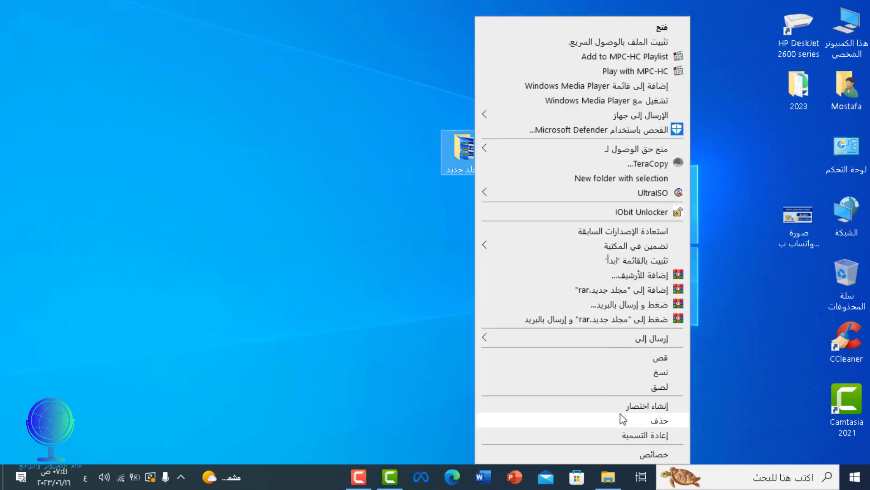
{"action": "left_click", "coordinate": [641, 452]}
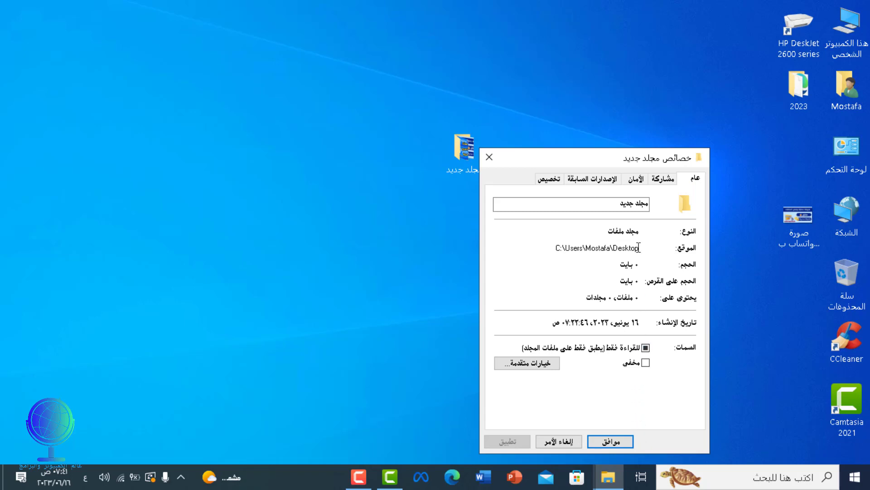
{"action": "left_click", "coordinate": [637, 179]}
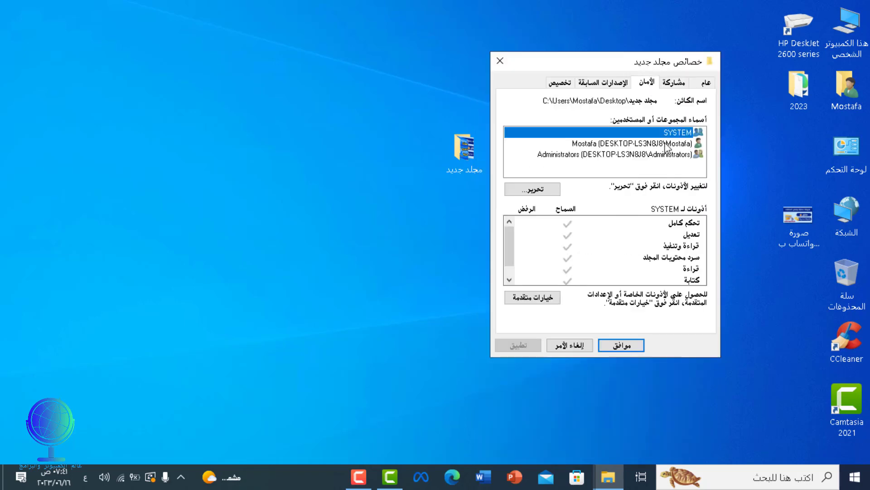
{"action": "left_click", "coordinate": [666, 144]}
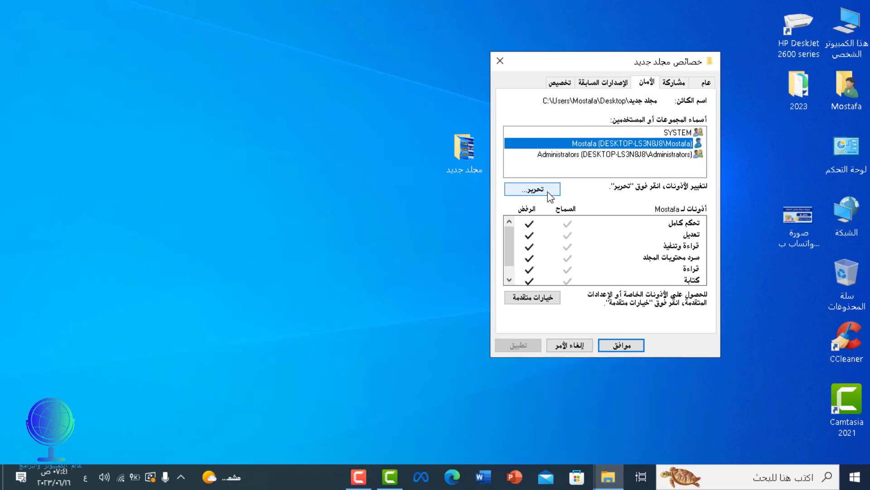
{"action": "left_click", "coordinate": [533, 189]}
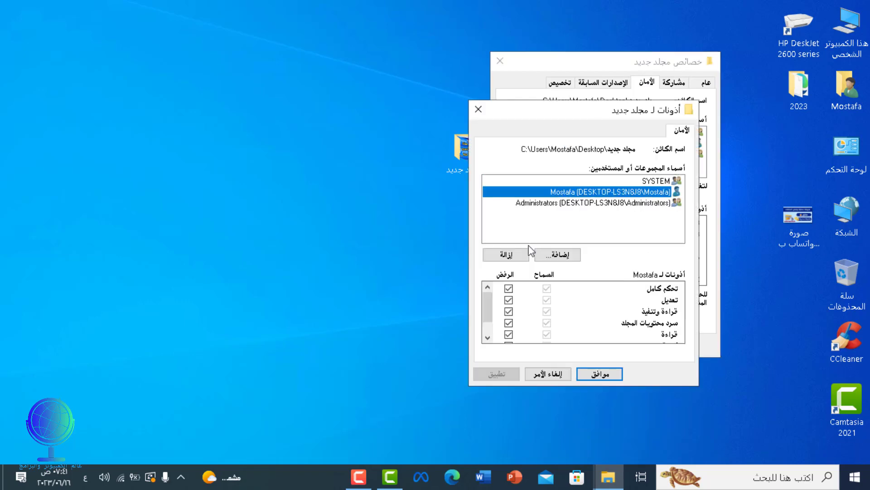
{"action": "left_click", "coordinate": [514, 262]}
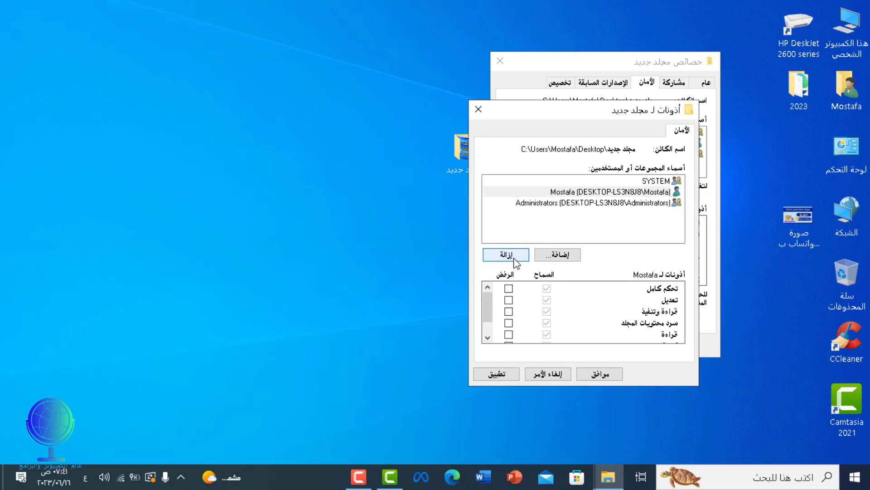
{"action": "left_click", "coordinate": [498, 375]}
{"action": "left_click", "coordinate": [589, 374]}
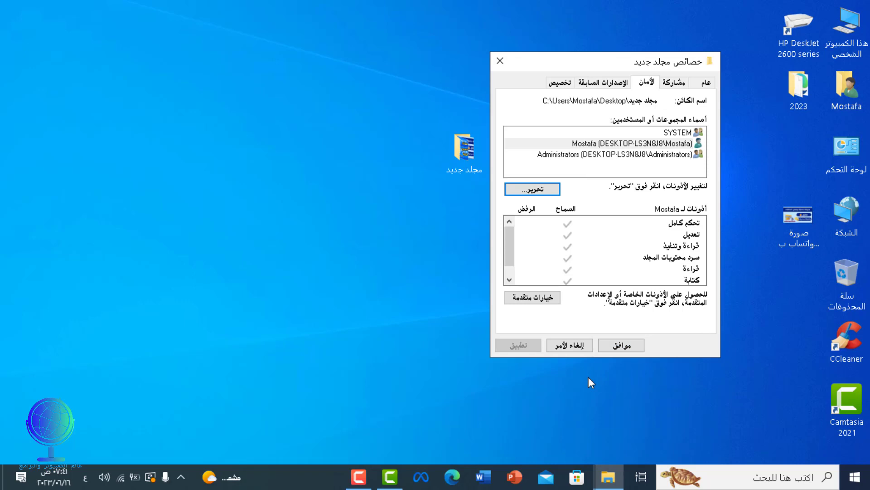
{"action": "left_click", "coordinate": [612, 349]}
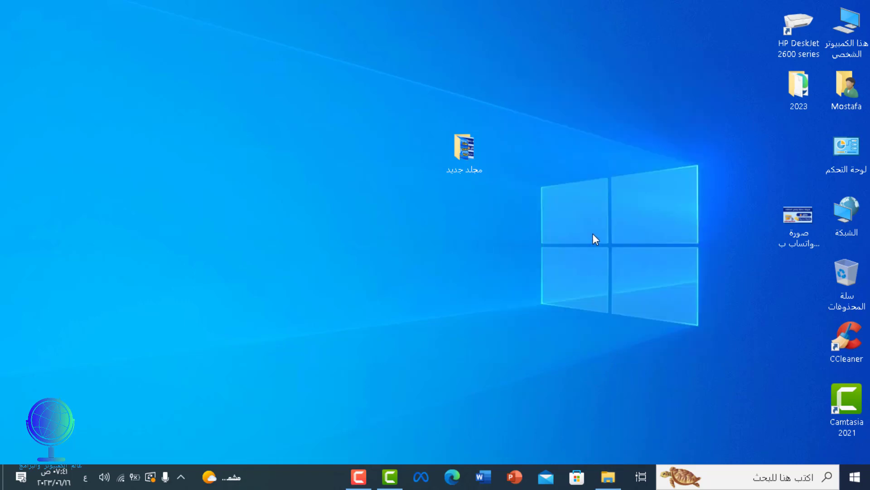
- Open the folder مجلد جديد to check access to its contents, close it, and rename the folder with a person's first name
{"action": "double_click", "coordinate": [472, 147]}
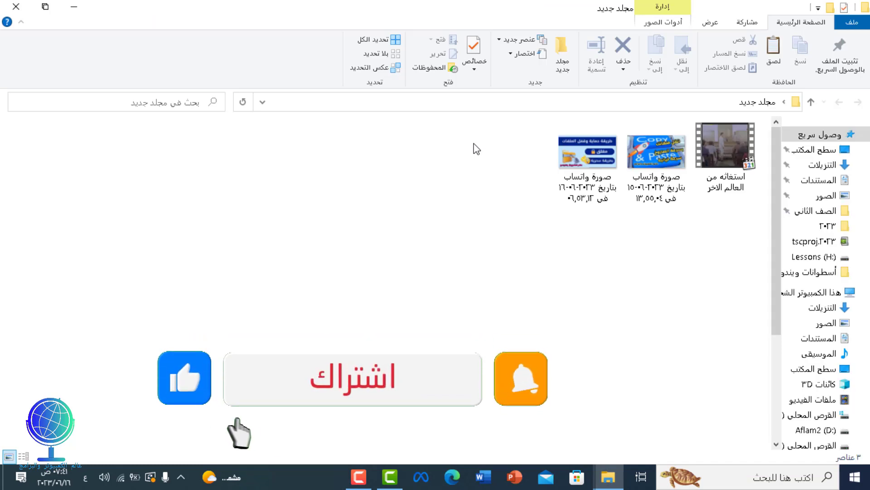
{"action": "left_click", "coordinate": [16, 6]}
{"action": "right_click", "coordinate": [454, 157]}
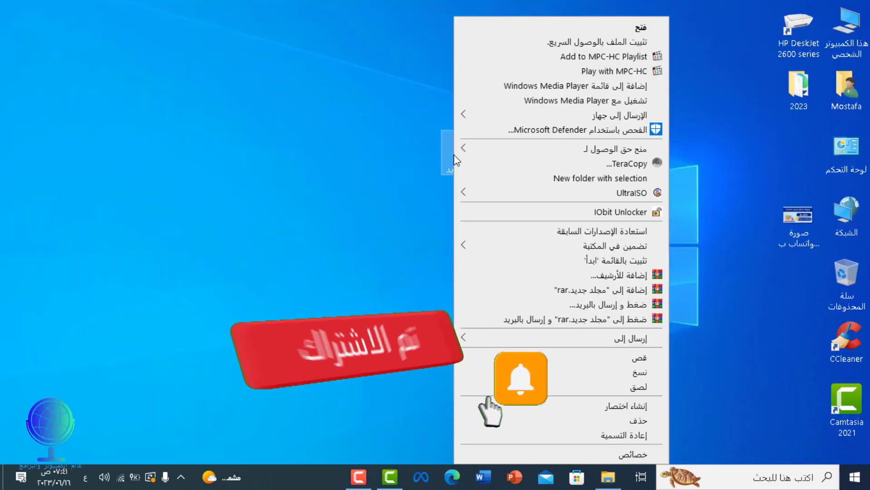
{"action": "left_click", "coordinate": [609, 434]}
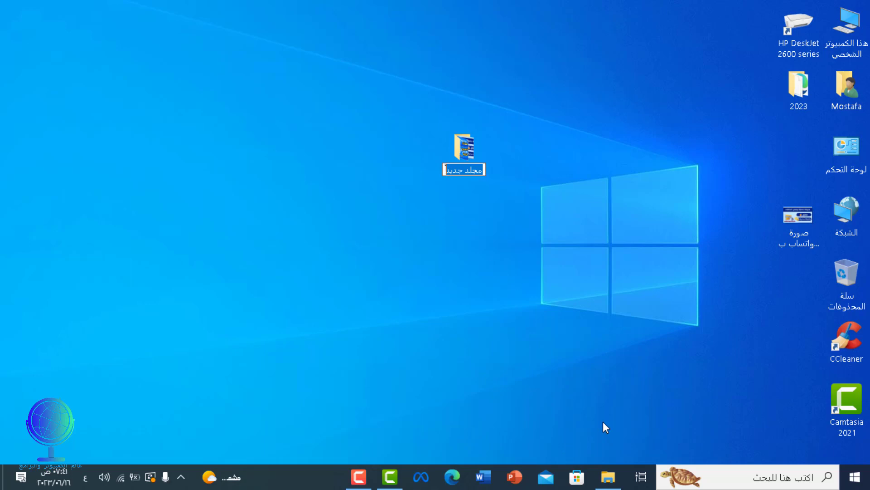
{"action": "type", "text": "عمر"}
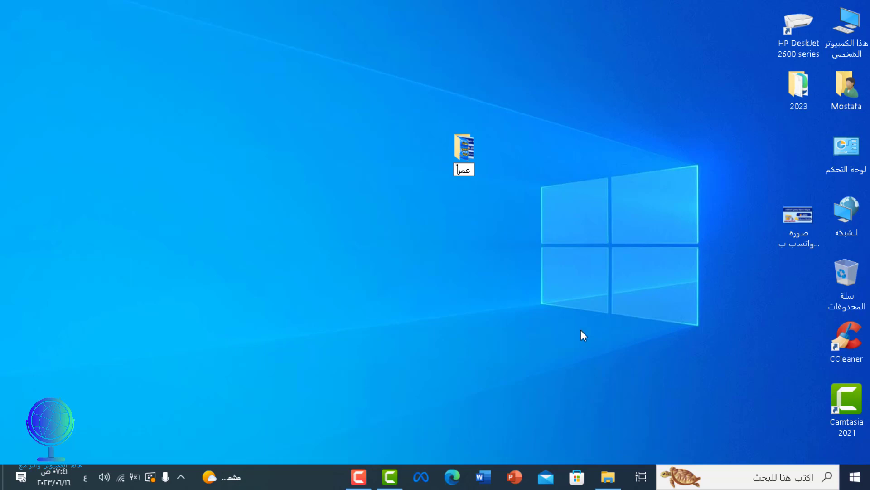
{"action": "key", "text": "Return"}
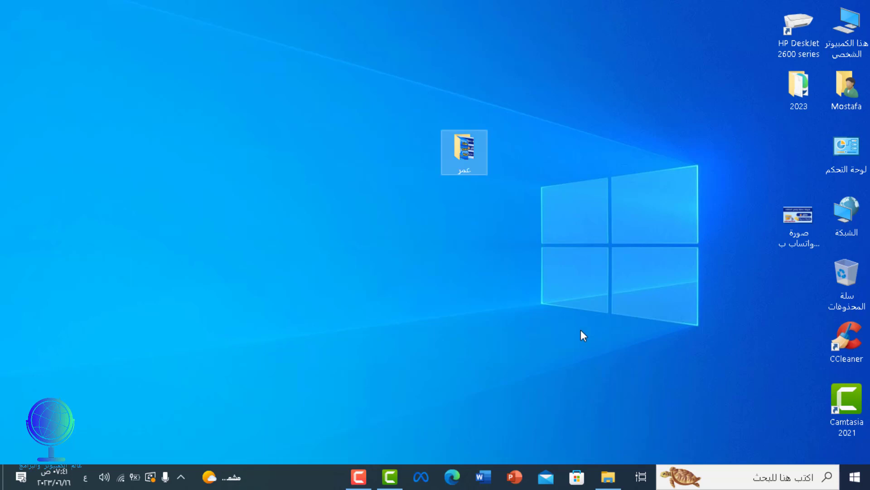
{"action": "left_click", "coordinate": [562, 275]}
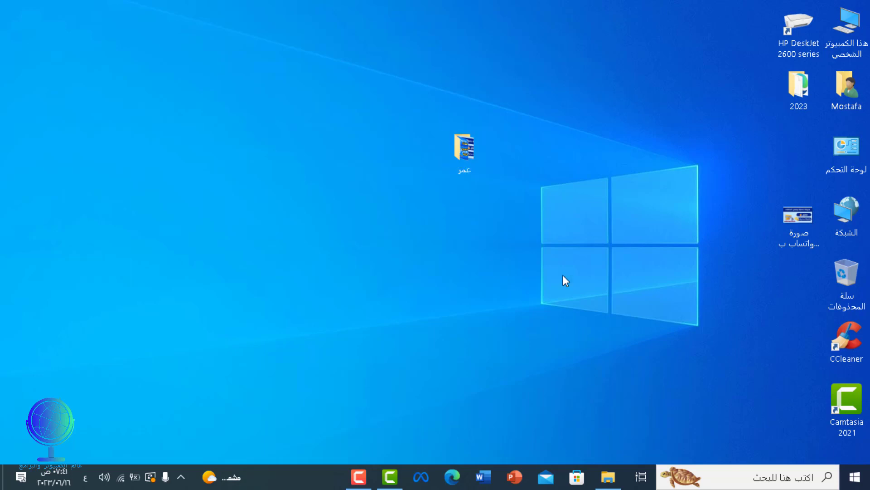
- Delete the renamed folder from the desktop
{"action": "right_click", "coordinate": [472, 146]}
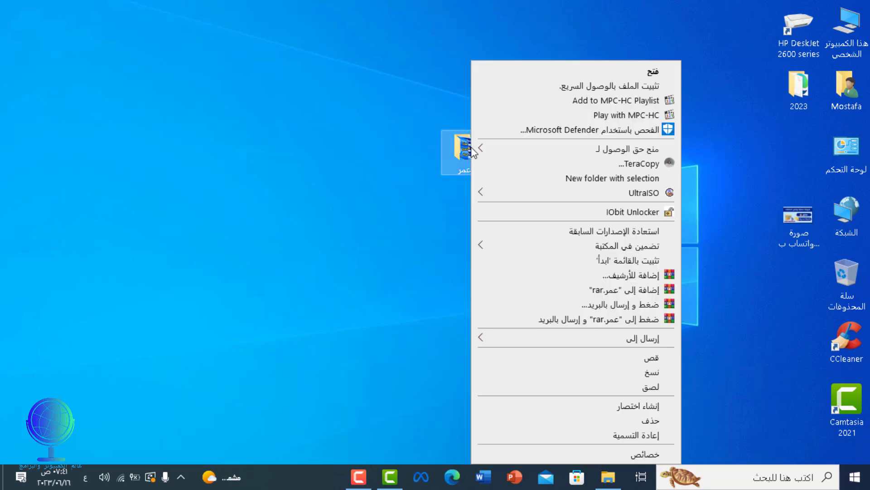
{"action": "left_click", "coordinate": [627, 419]}
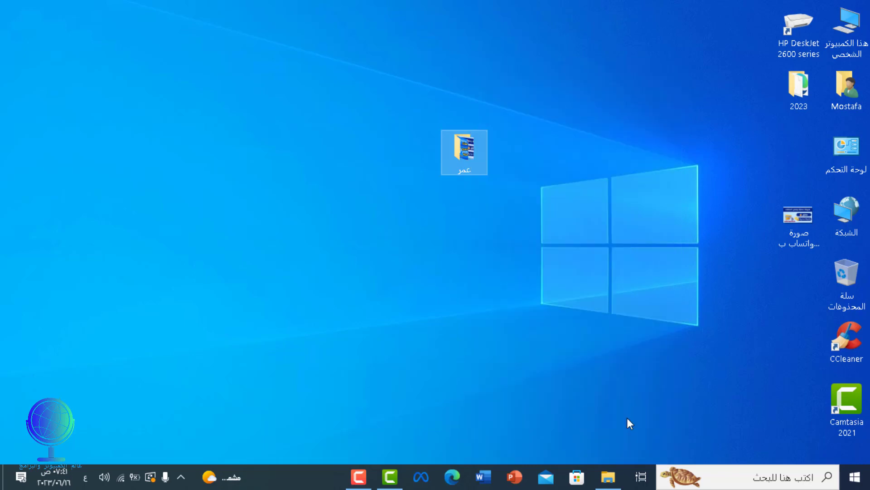
- Restore the deleted folder from the Recycle Bin (سلة المحذوفات) and place it in the open area of the desktop
{"action": "double_click", "coordinate": [836, 273]}
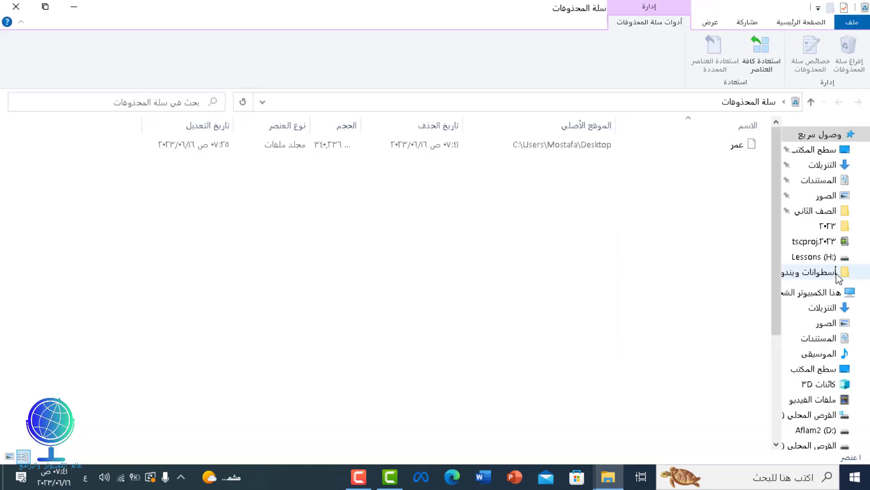
{"action": "left_click", "coordinate": [750, 149]}
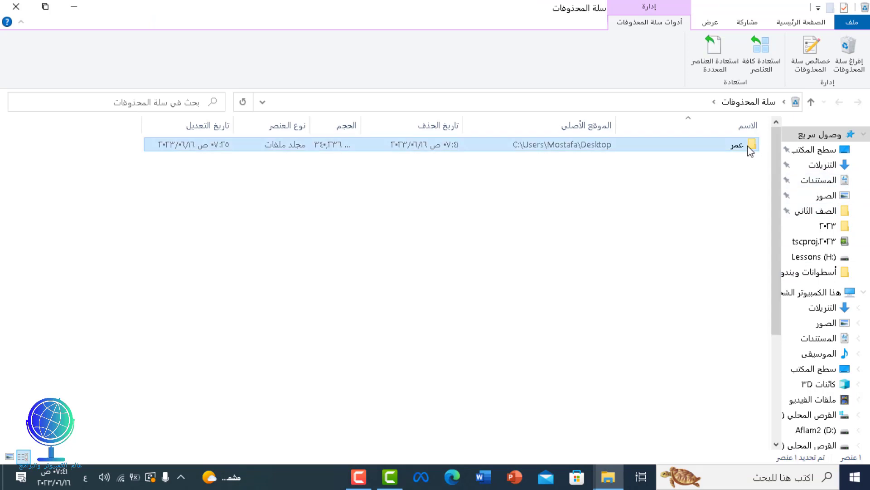
{"action": "left_click", "coordinate": [723, 58]}
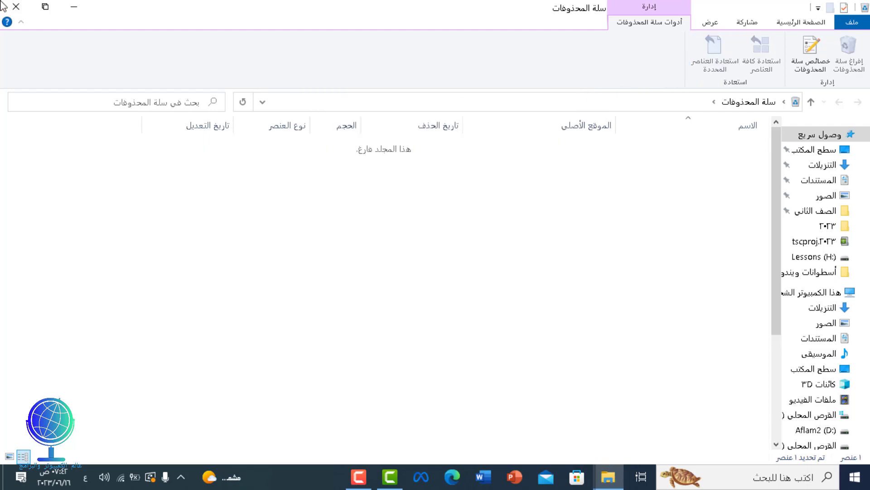
{"action": "left_click", "coordinate": [16, 6]}
{"action": "left_click_drag", "start_coordinate": [790, 177], "coordinate": [363, 173]}
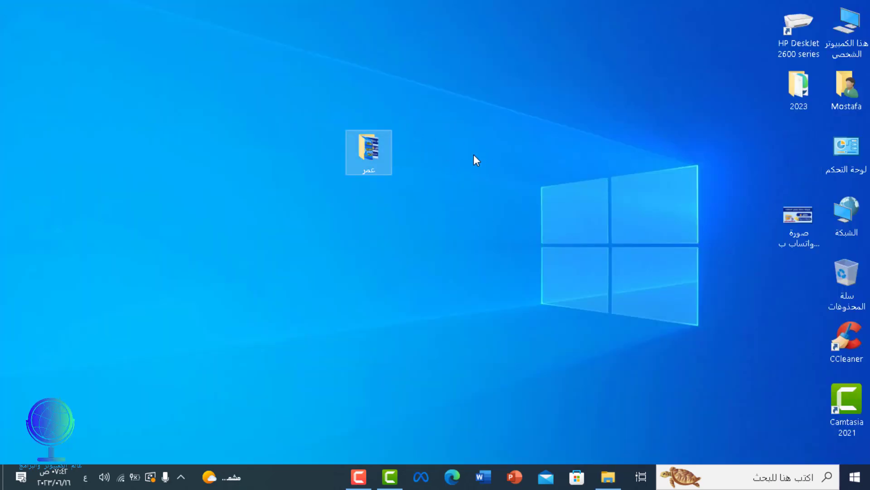